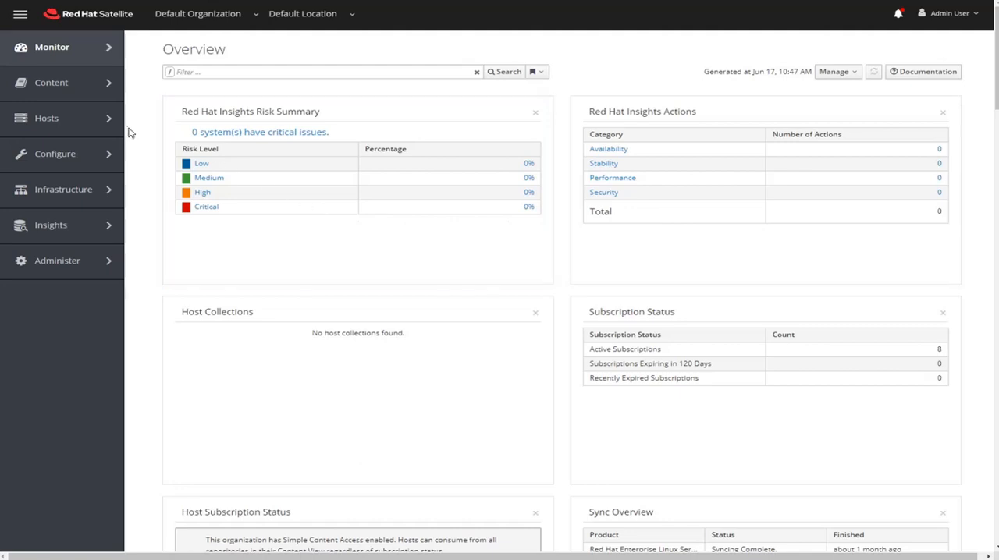
# Open the PCI_Compliance policy and review its deployment, general, SCAP content and schedule settings
pyautogui.moveTo(123, 129)
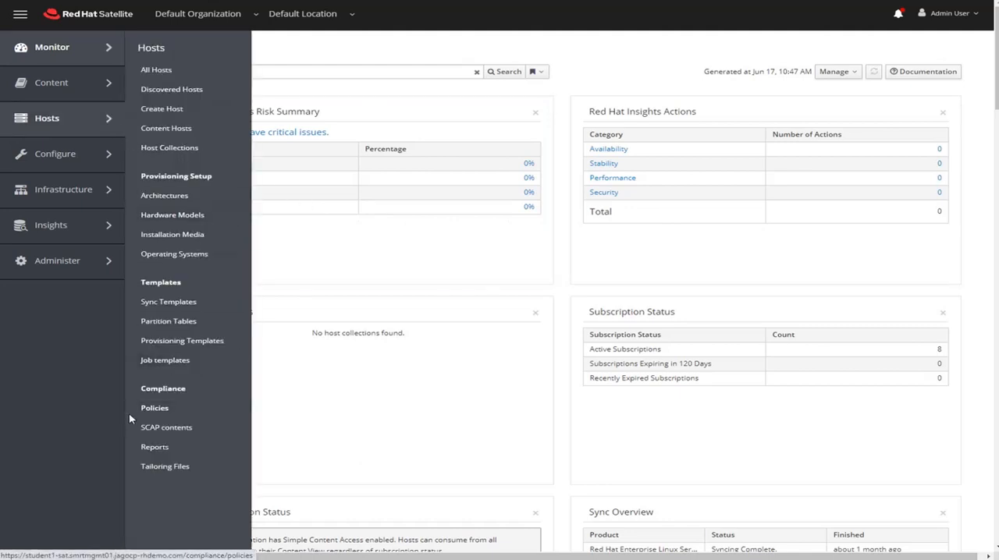
pyautogui.click(149, 412)
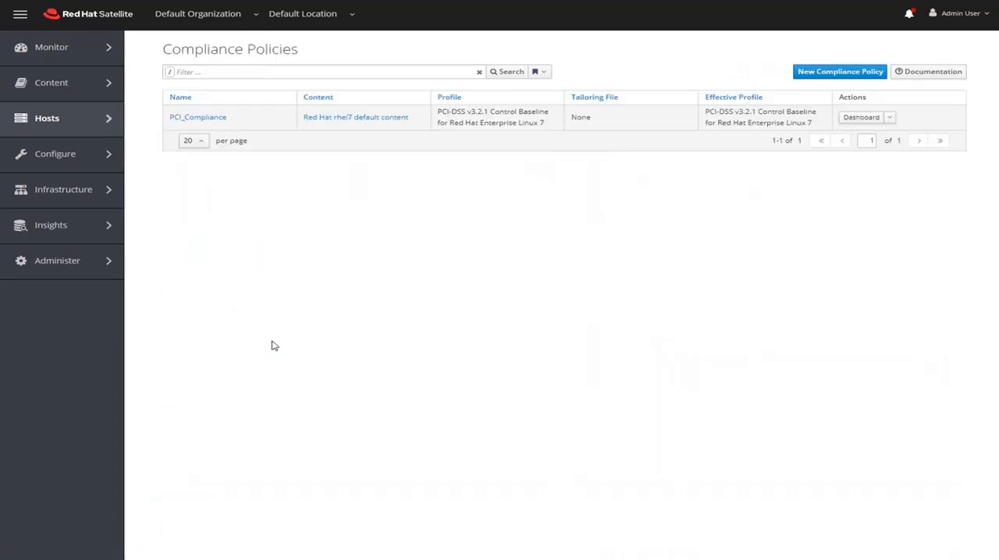
pyautogui.click(205, 123)
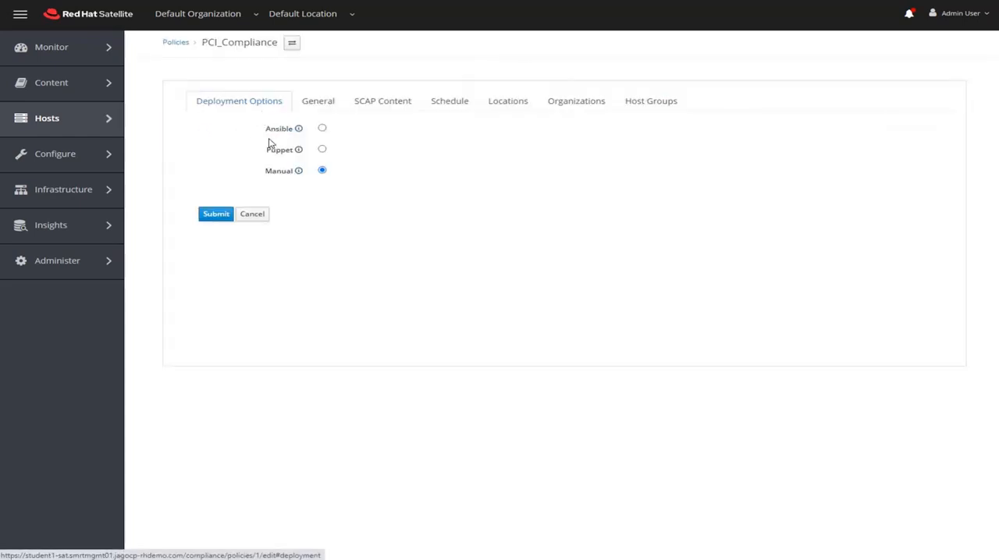
pyautogui.click(309, 107)
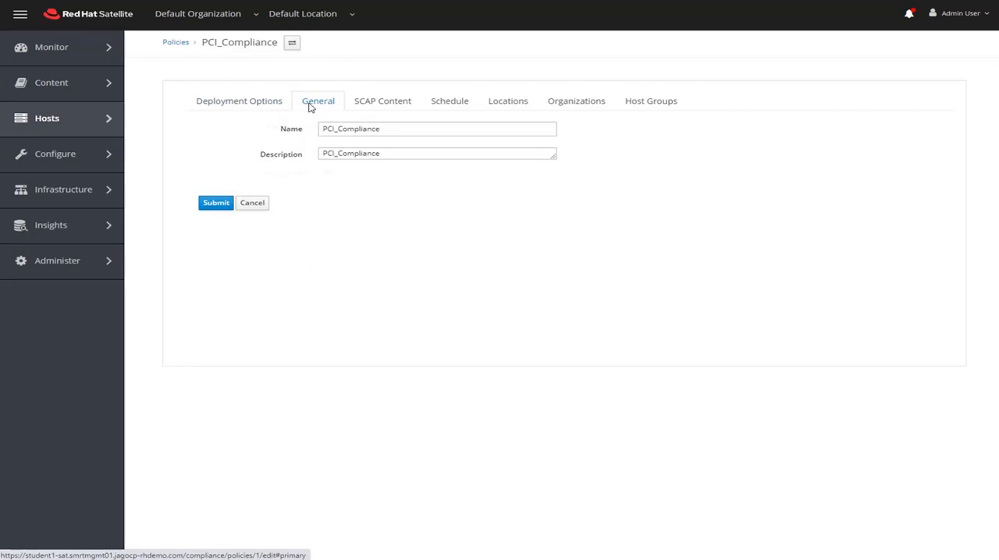
pyautogui.click(355, 104)
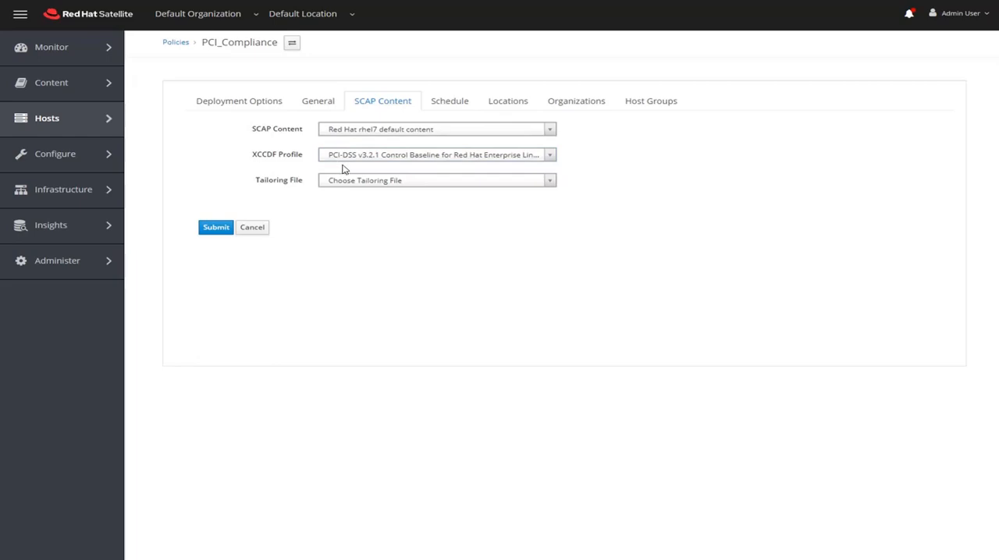
pyautogui.click(439, 108)
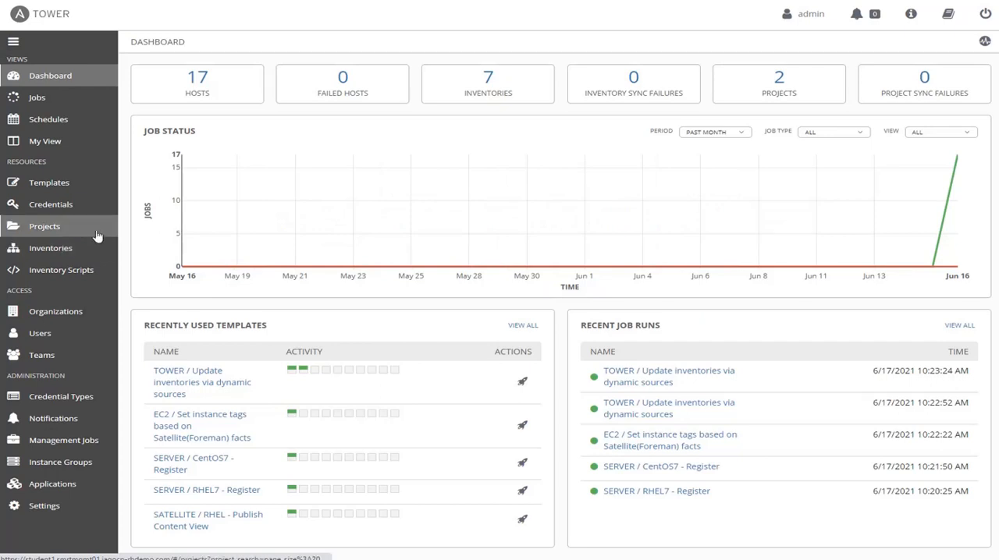
# Switch to Ansible Tower and examine the full SCM URL of the Automated Management project
pyautogui.click(68, 225)
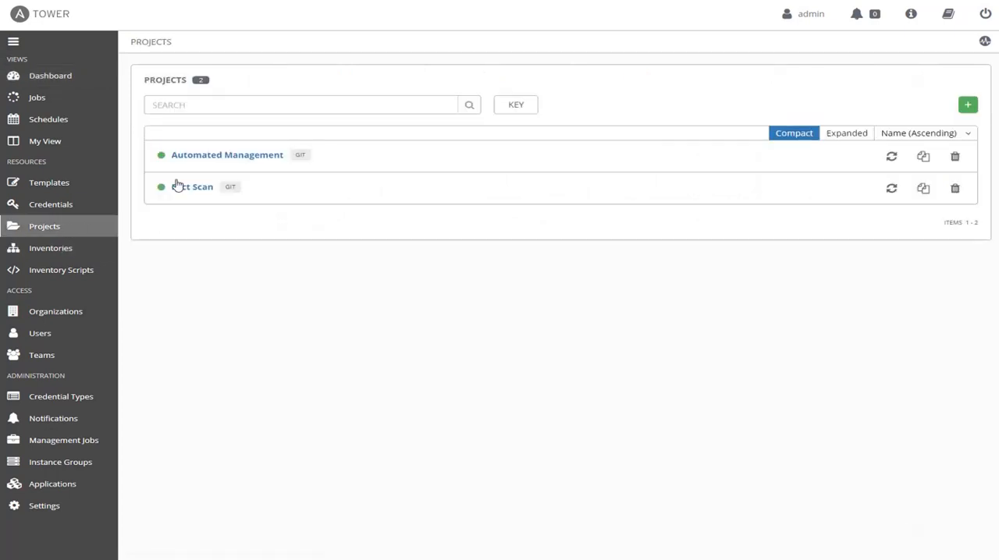
pyautogui.click(203, 159)
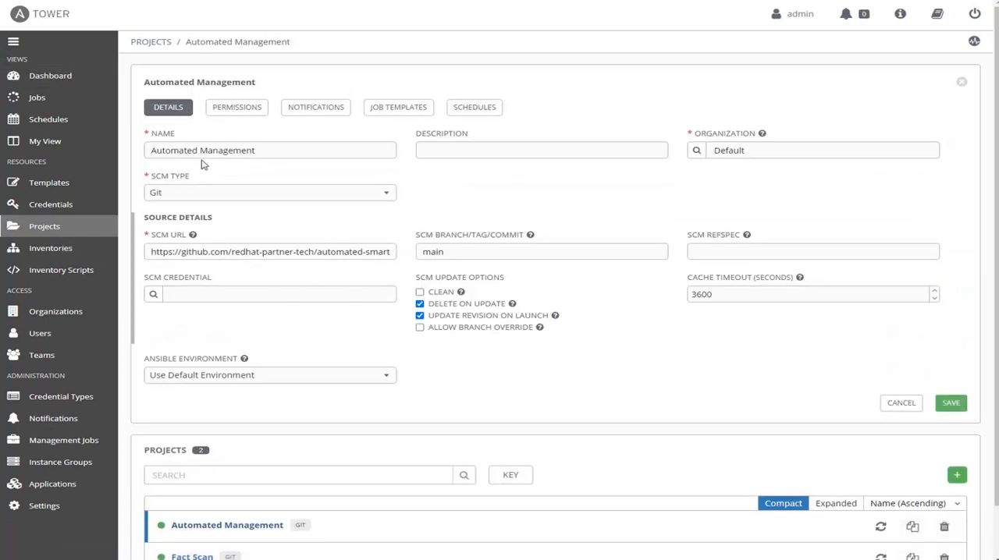
pyautogui.click(262, 254)
pyautogui.press('End')
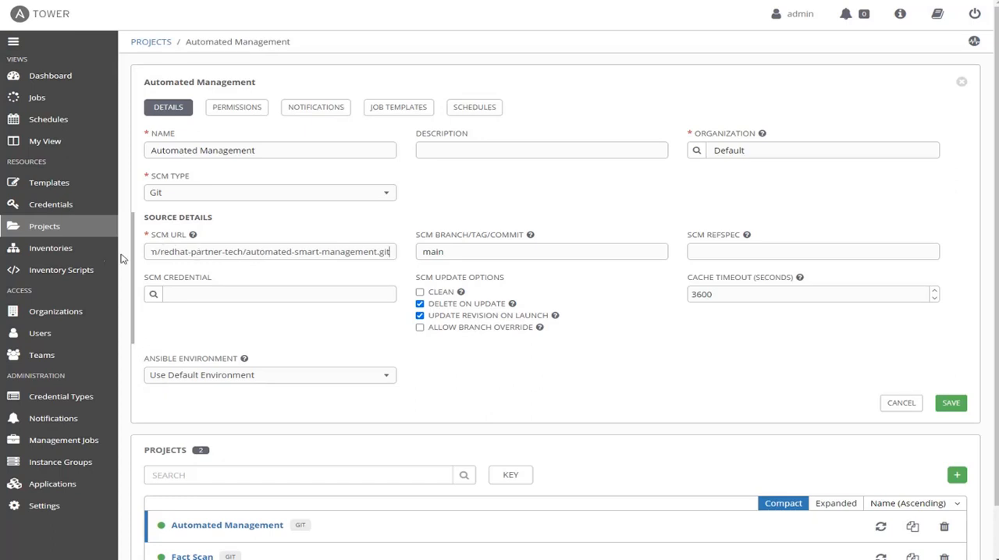
# Look over the lists of available inventories and credentials
pyautogui.click(72, 256)
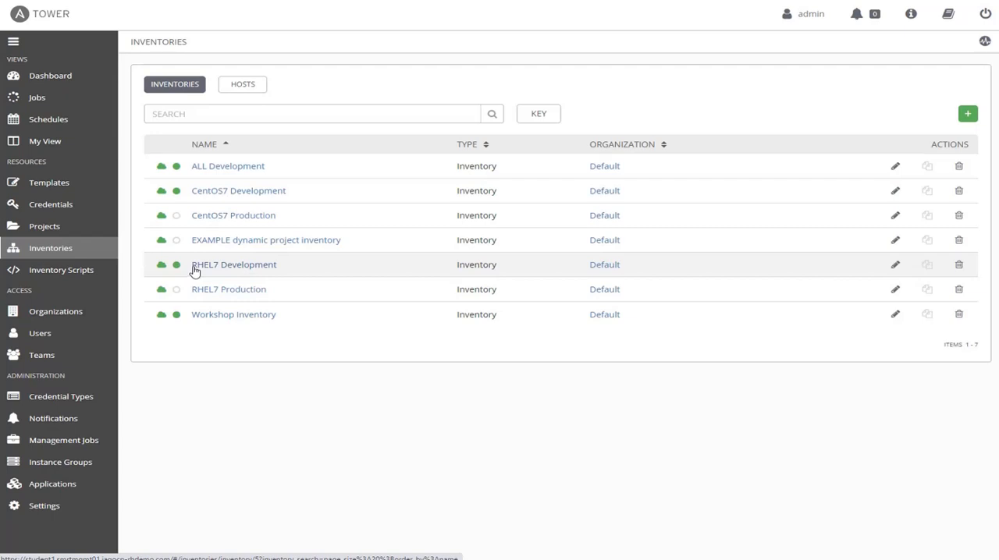
pyautogui.click(67, 205)
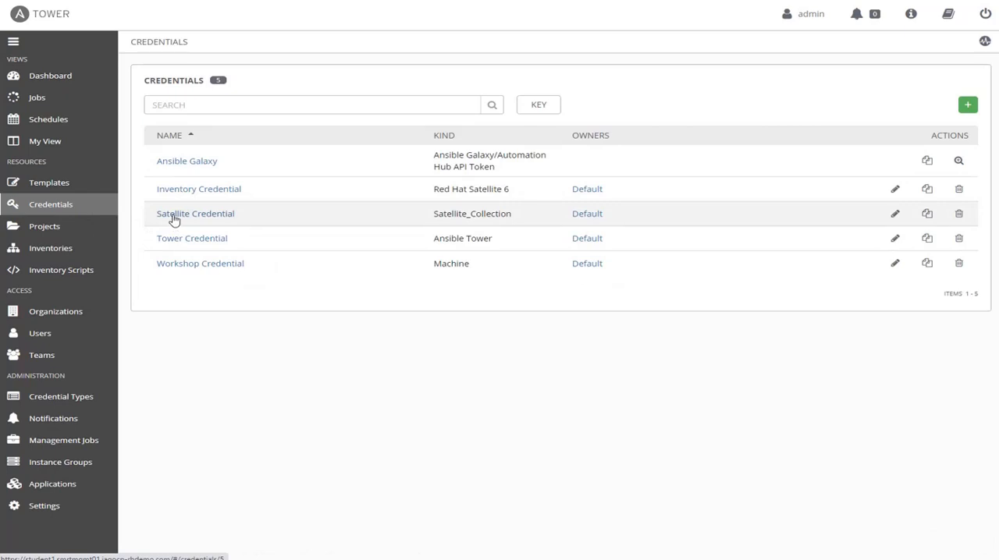
# Search the templates for "scap" and launch a job from the OpenSCAP_Configure template
pyautogui.click(68, 189)
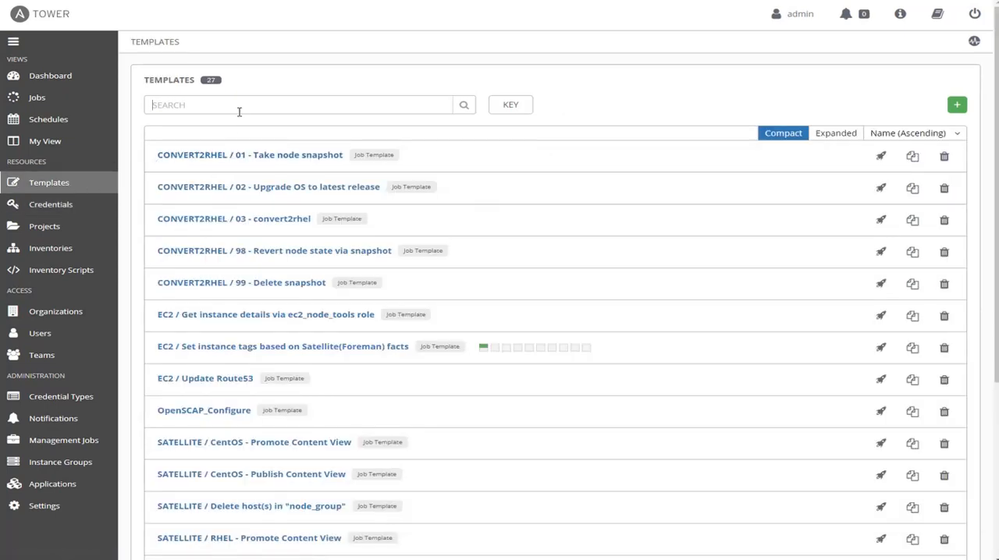
pyautogui.click(239, 112)
pyautogui.write('scap')
pyautogui.press('Return')
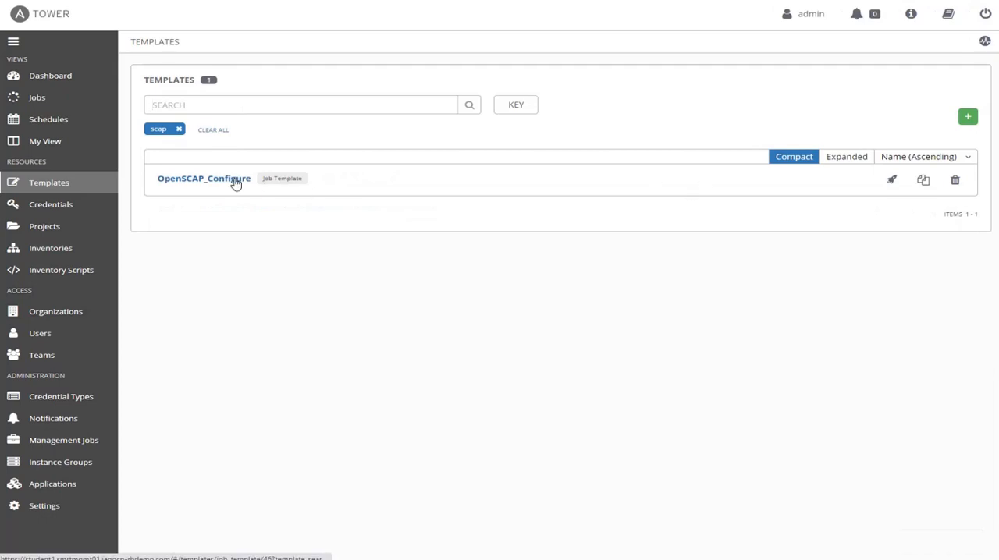
pyautogui.click(236, 181)
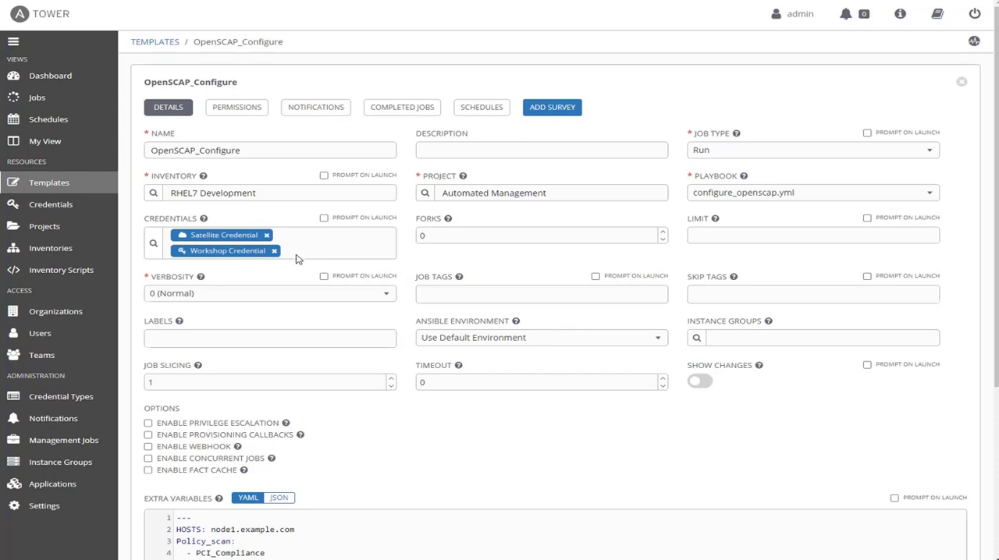
pyautogui.scroll(-3, 328, 259)
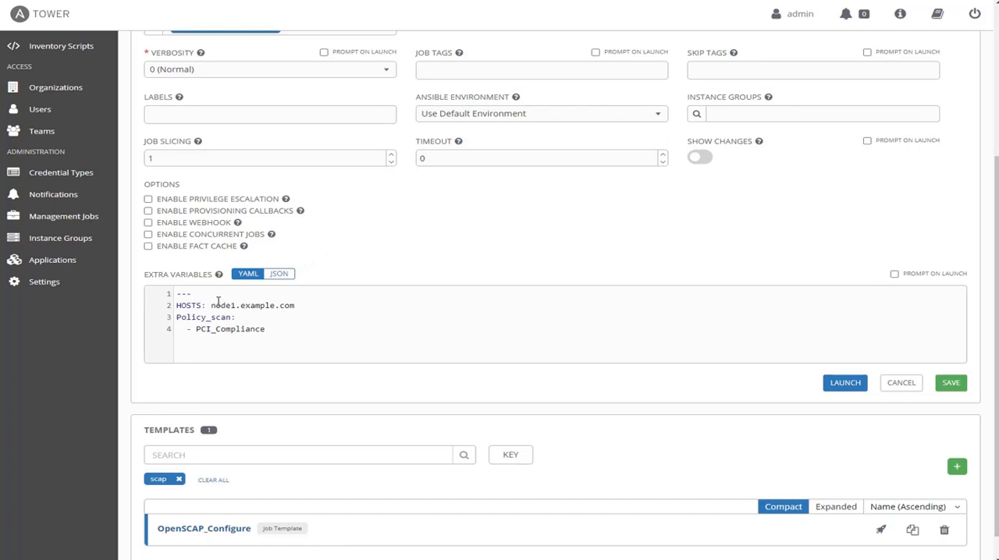
pyautogui.click(854, 384)
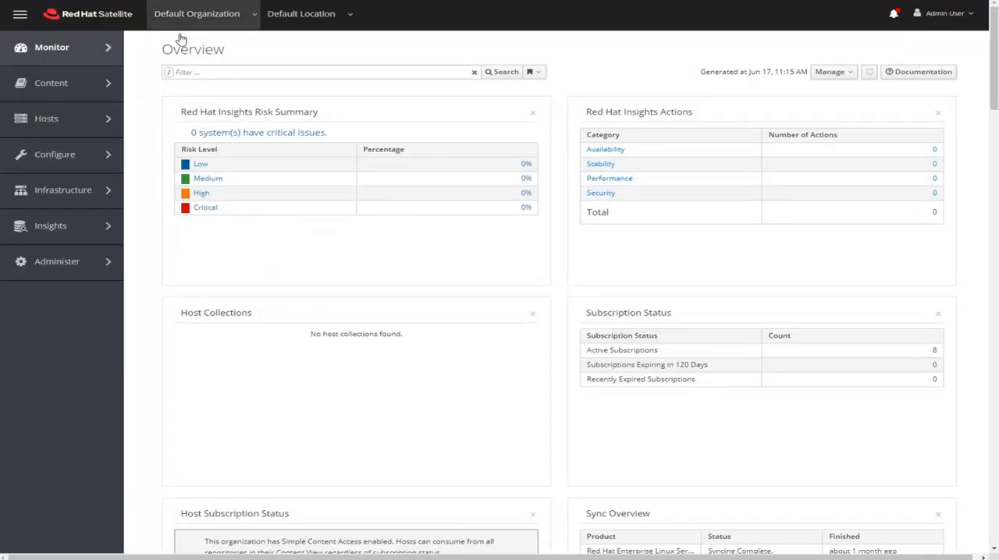
# Switch to Red Hat Satellite and open the full compliance report for node1.example.com under the PCI_Compliance policy
pyautogui.moveTo(111, 121)
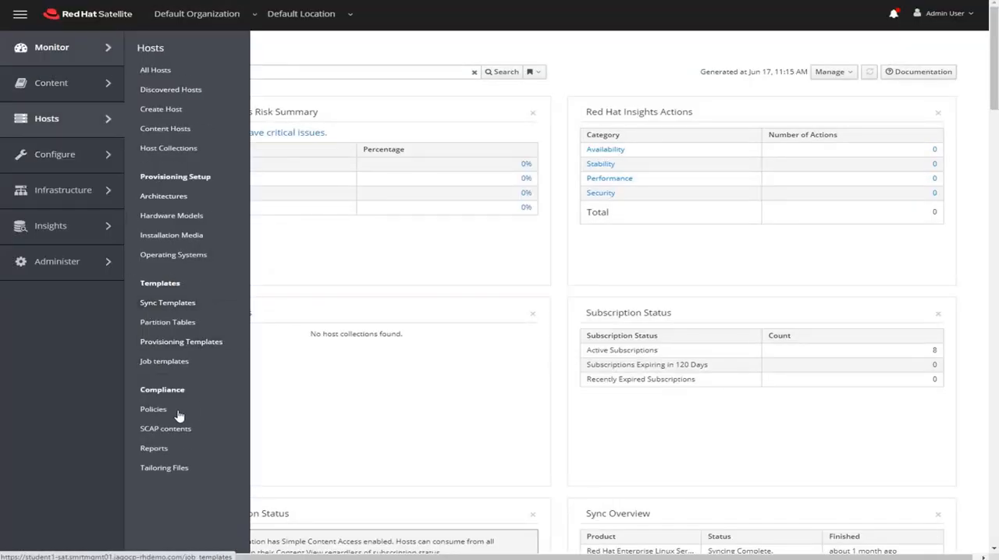
pyautogui.click(180, 449)
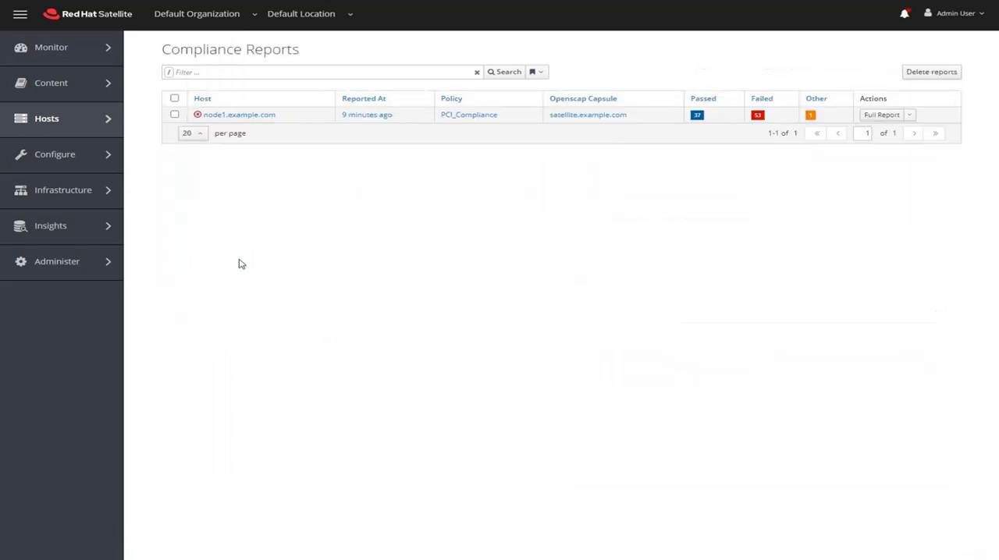
pyautogui.click(871, 123)
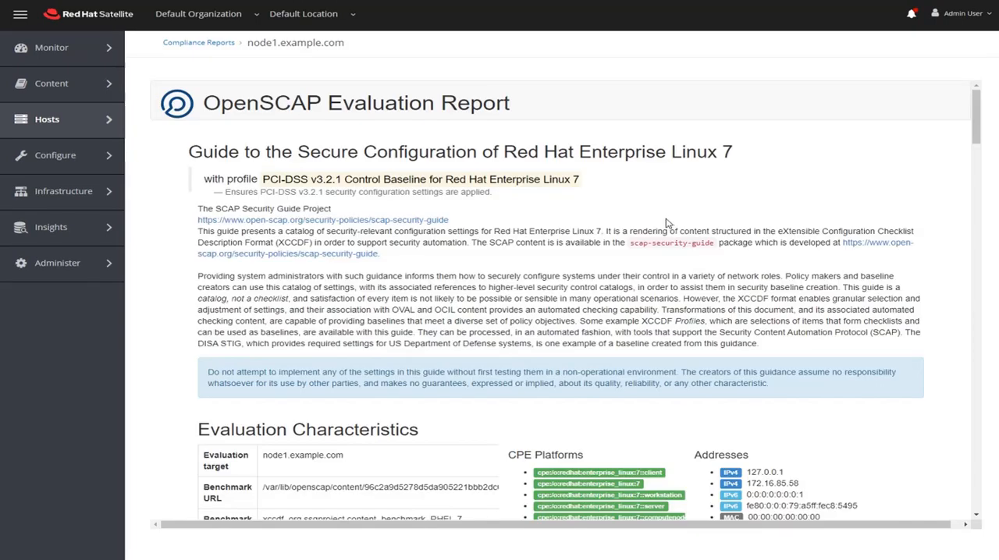
# Filter the report's rule overview to failed rules only, excluding pass, fixed, informational, error, unknown, notchecked and notapplicable
pyautogui.scroll(-5, 667, 224)
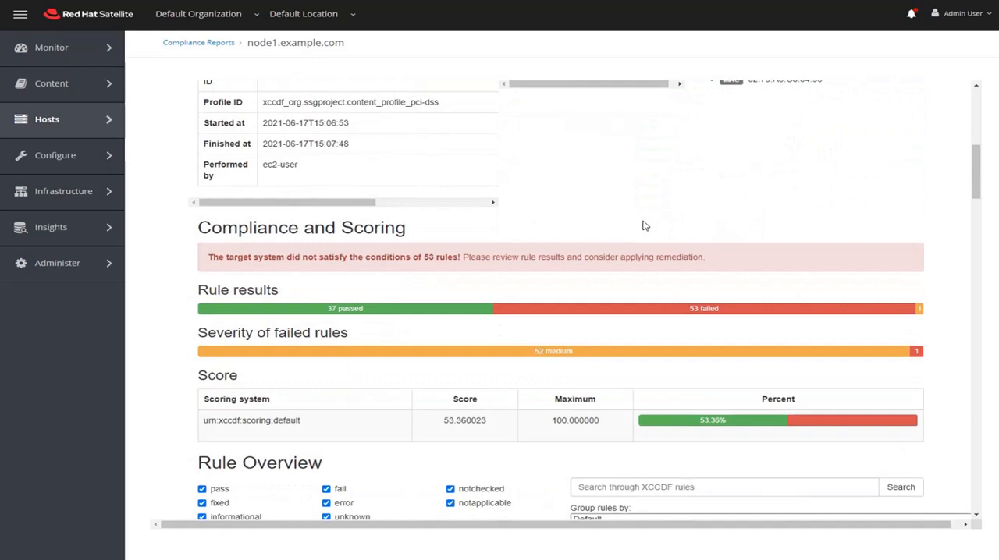
pyautogui.scroll(-1, 645, 226)
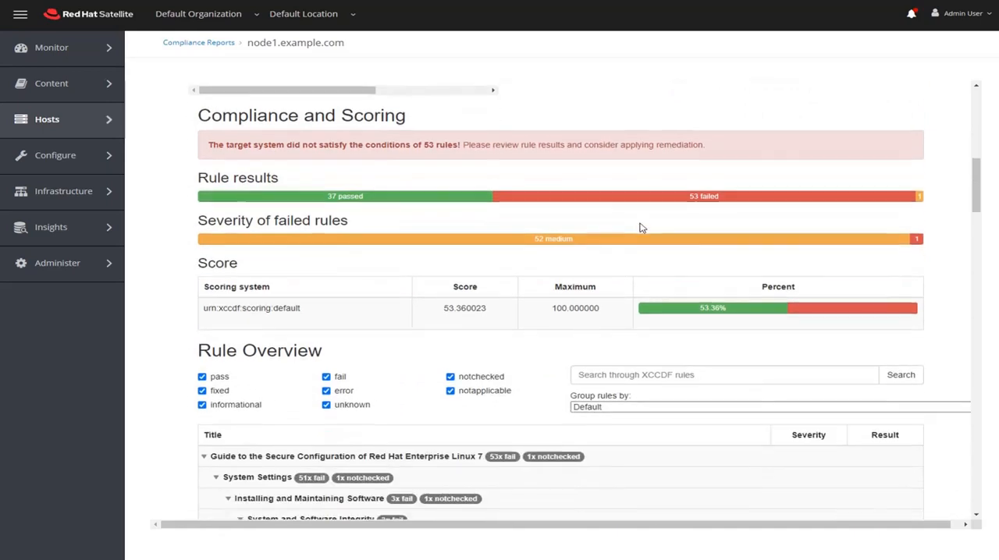
pyautogui.scroll(-1, 642, 226)
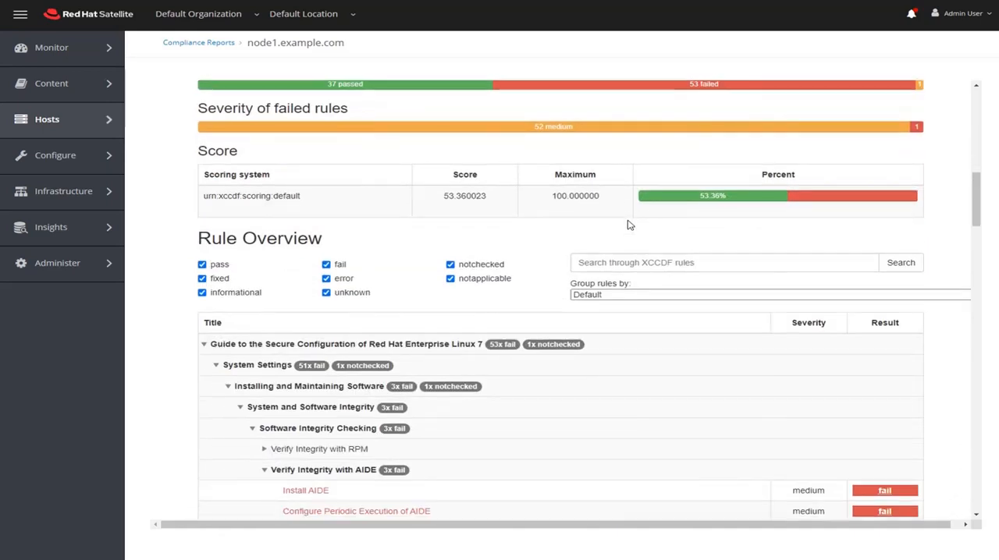
pyautogui.click(202, 265)
pyautogui.click(202, 278)
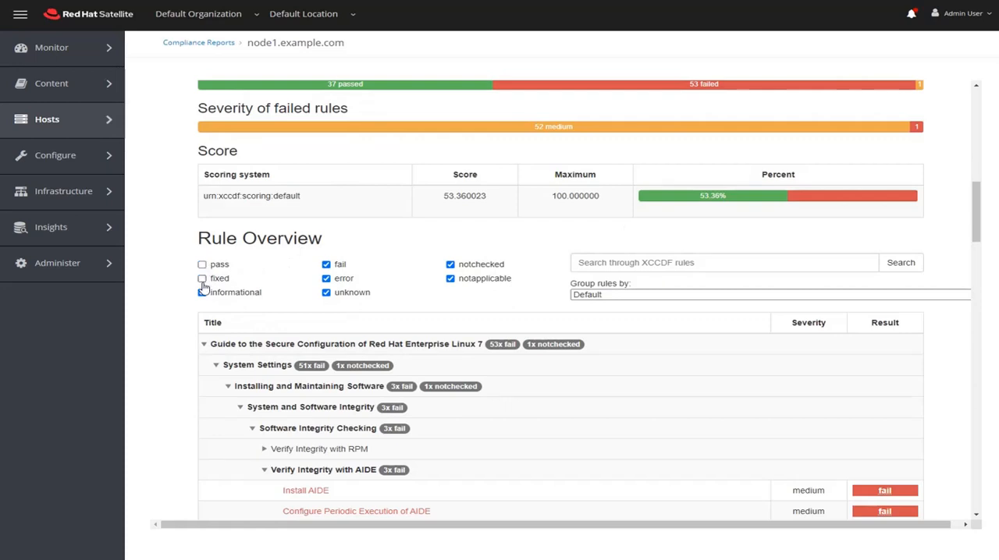
pyautogui.click(202, 292)
pyautogui.click(327, 278)
pyautogui.click(326, 293)
pyautogui.click(450, 264)
pyautogui.click(451, 278)
# Examine the Ansible remediation snippet of the rule "Prevent Login to Accounts With Empty Password" and close the rule details
pyautogui.scroll(-5, 416, 277)
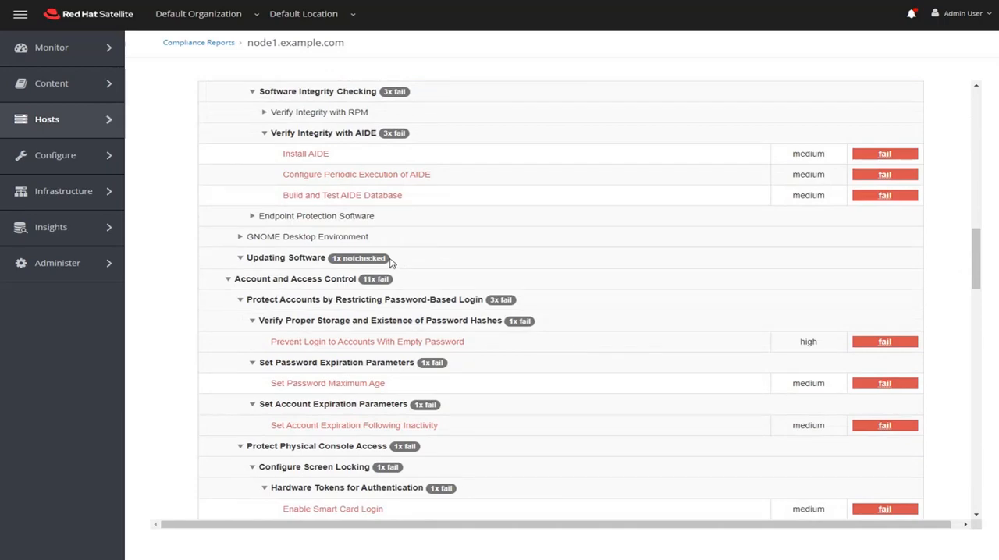
pyautogui.click(422, 343)
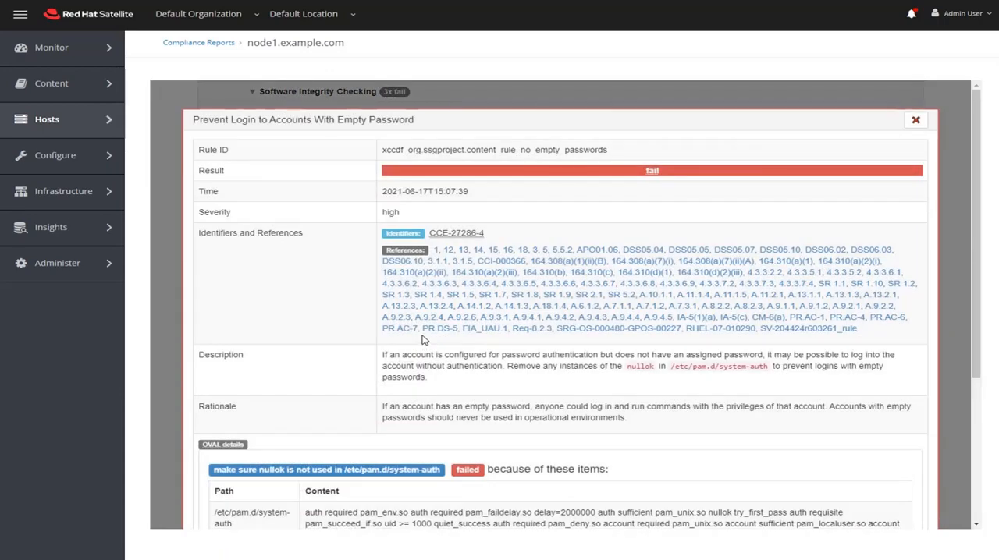
pyautogui.scroll(-5, 424, 340)
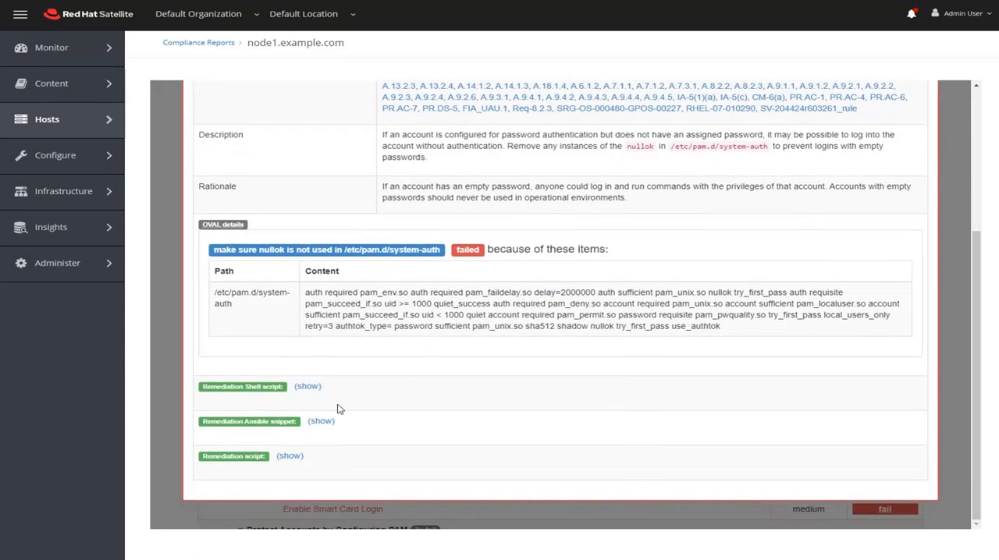
pyautogui.click(321, 421)
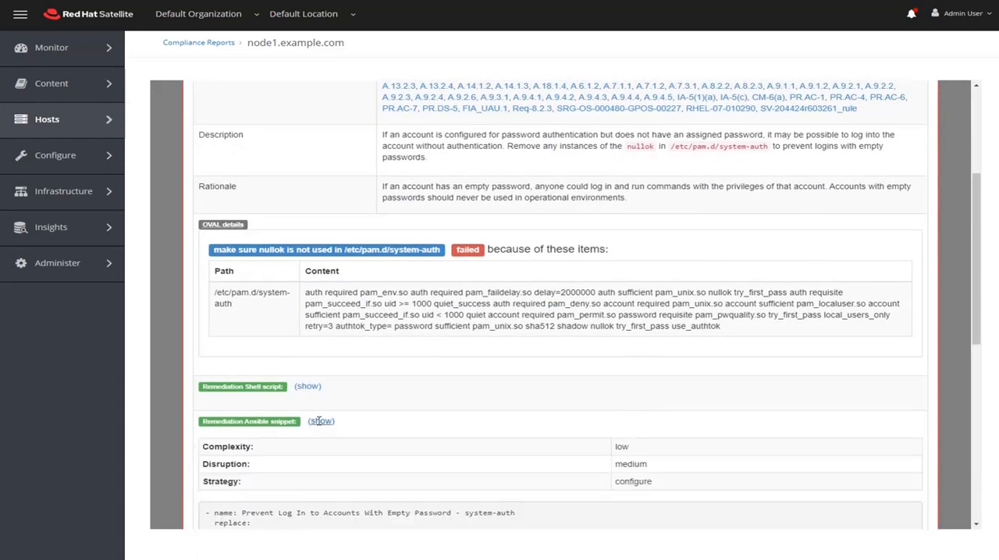
pyautogui.scroll(-5, 316, 422)
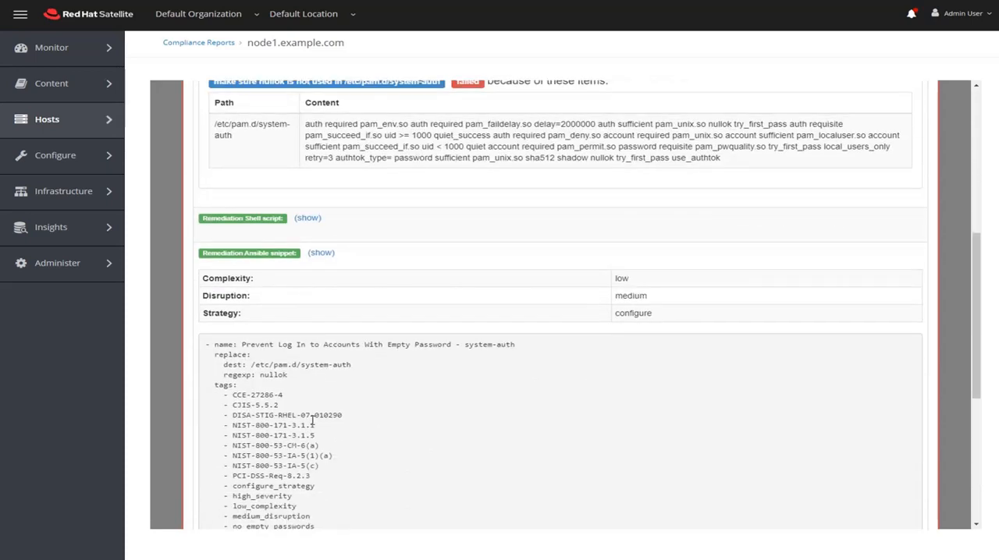
pyautogui.scroll(-3, 312, 422)
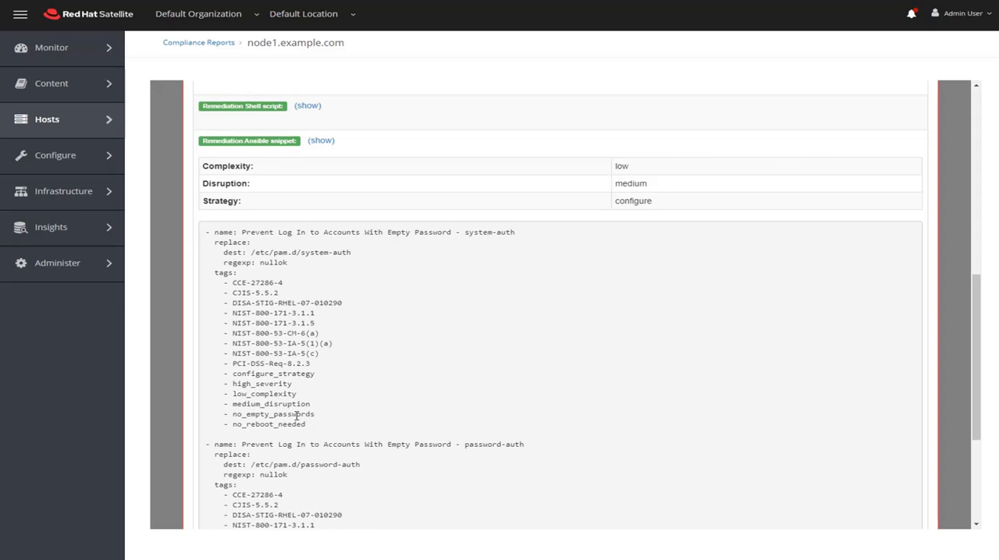
pyautogui.scroll(-6, 296, 416)
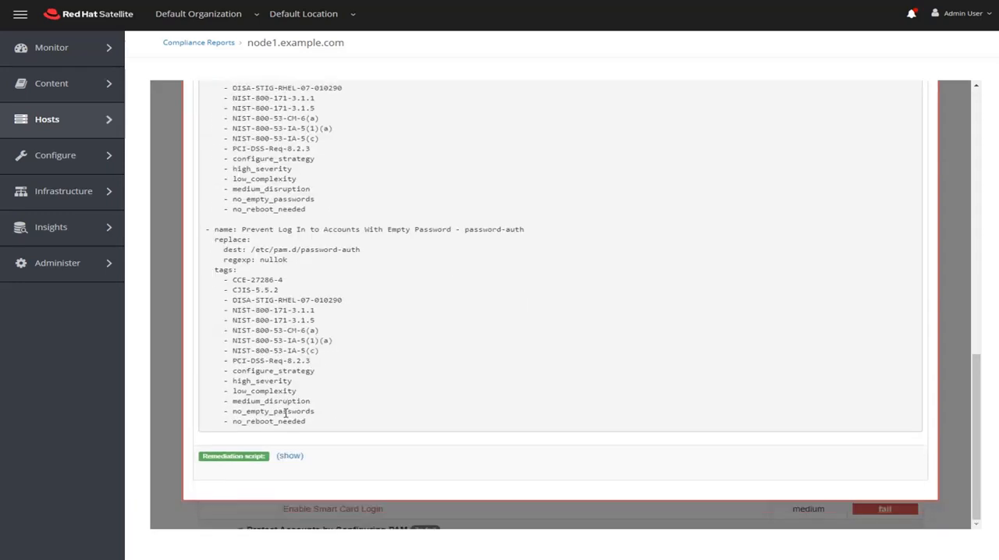
pyautogui.scroll(3, 276, 411)
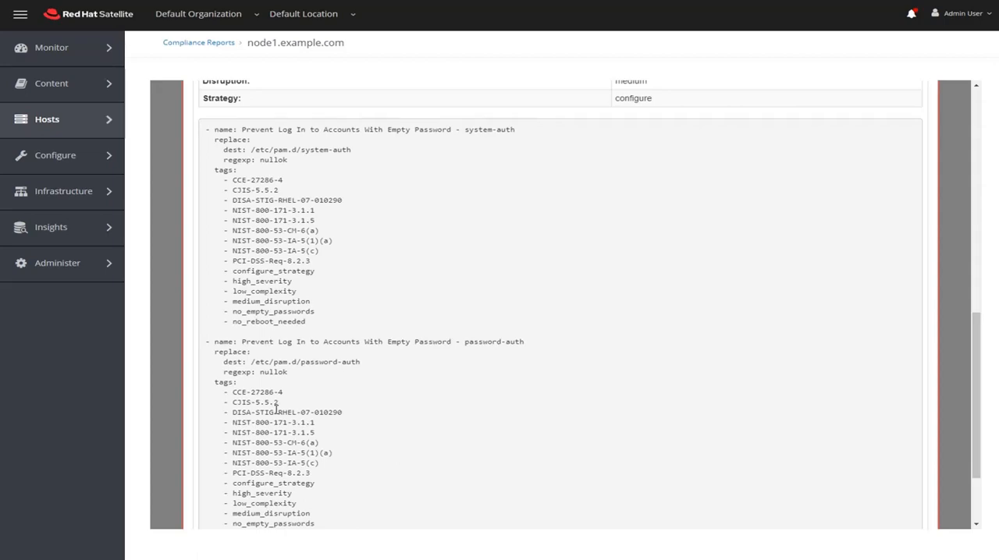
pyautogui.press('Escape')
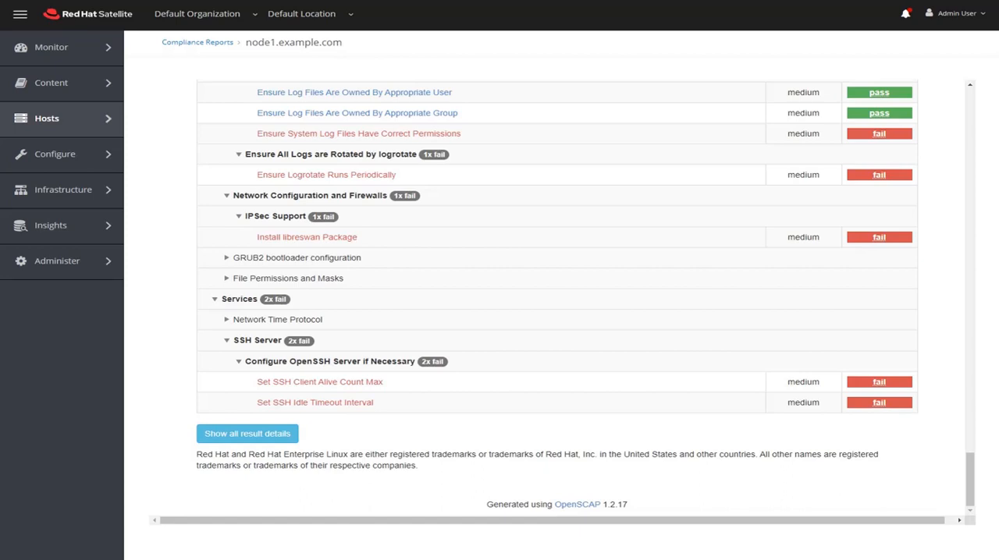
# Open the STIG_Compliance policy and review its SCAP content settings
pyautogui.moveTo(100, 124)
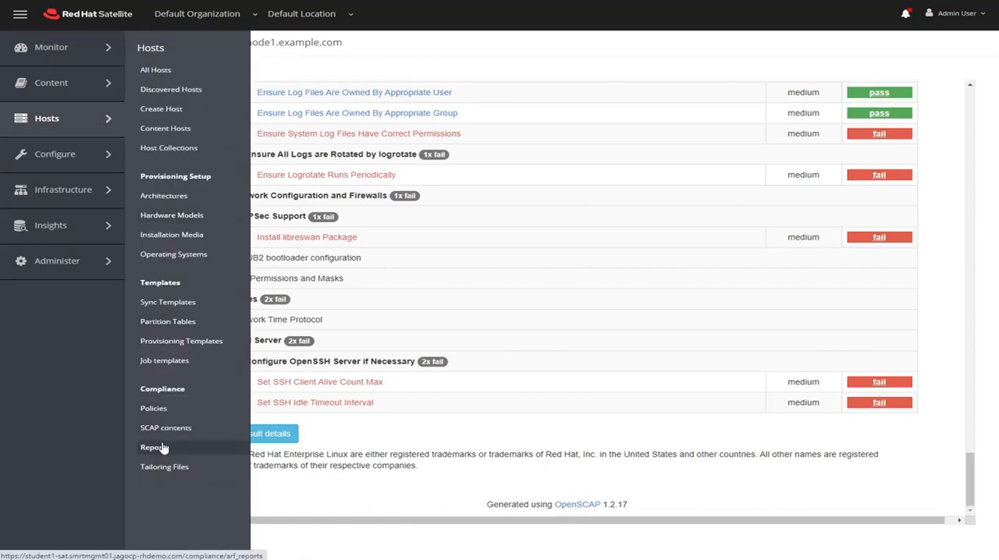
pyautogui.click(167, 416)
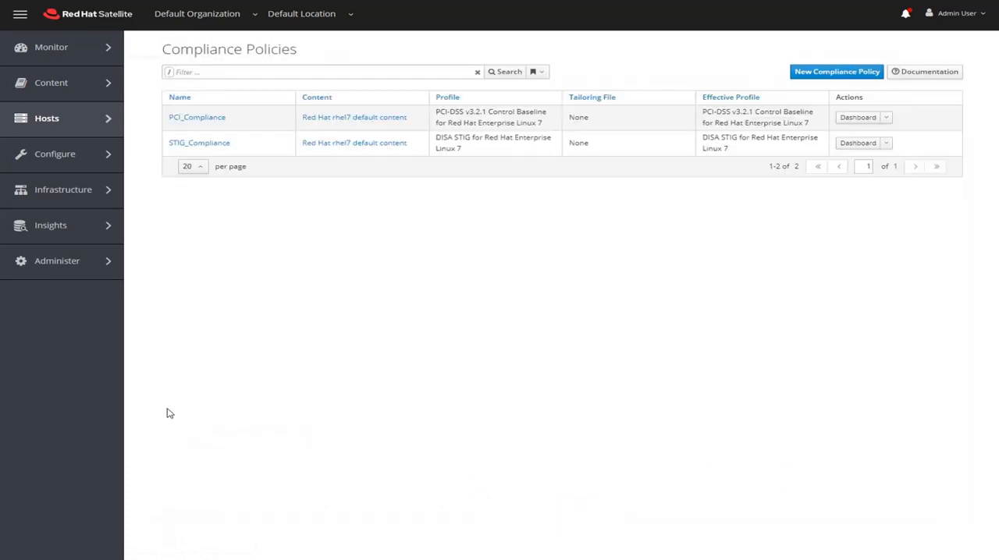
pyautogui.click(204, 150)
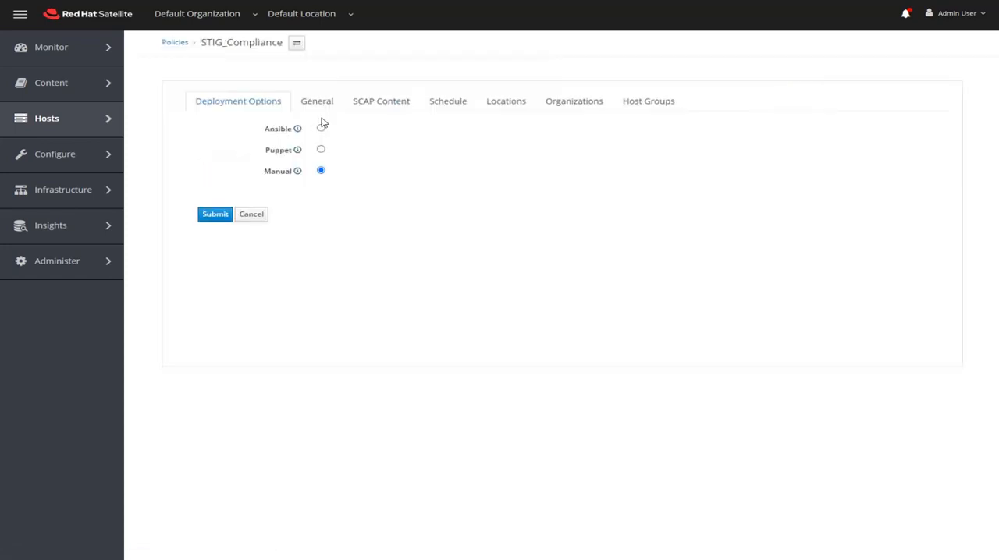
pyautogui.click(359, 106)
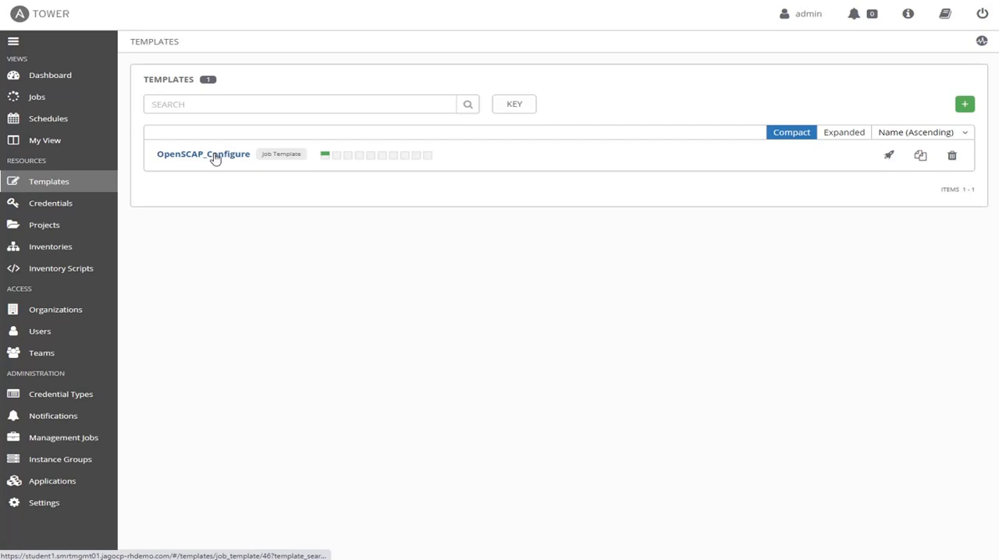
# Switch to Ansible Tower and launch OpenSCAP_Configure for all hosts with the PCI_Compliance and STIG_Compliance policy scans
pyautogui.click(215, 156)
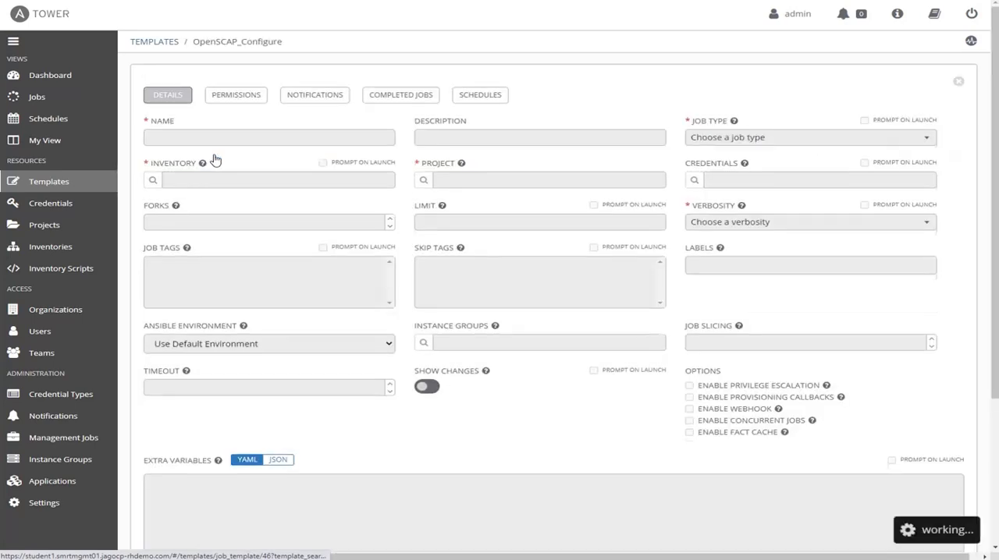
pyautogui.scroll(-4, 222, 164)
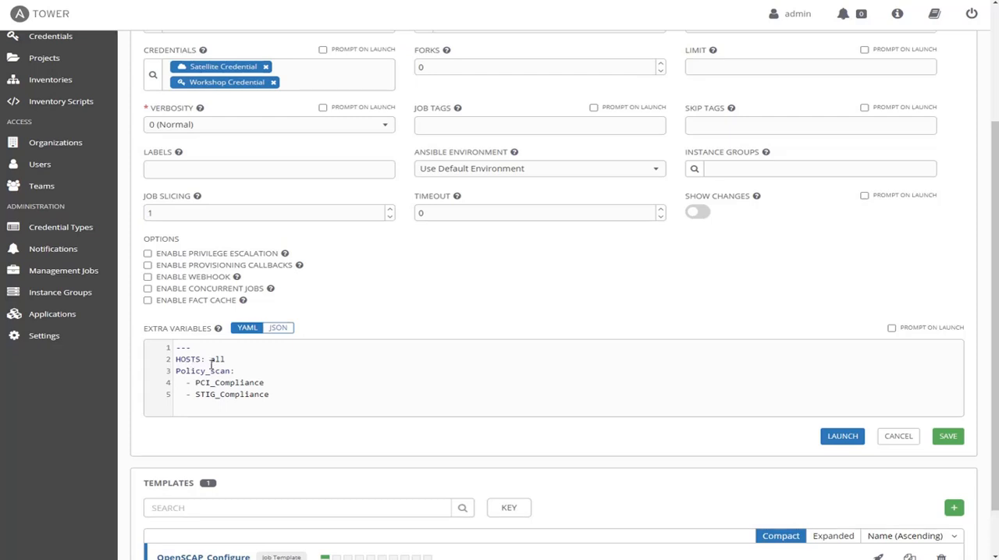
pyautogui.click(847, 438)
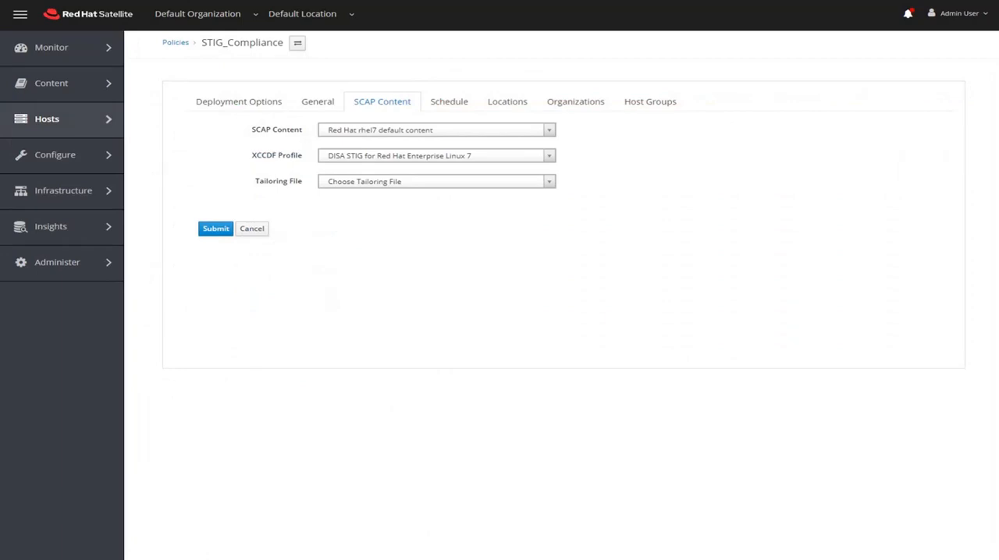
# Switch to Red Hat Satellite and bring up the host compliance options
pyautogui.moveTo(104, 129)
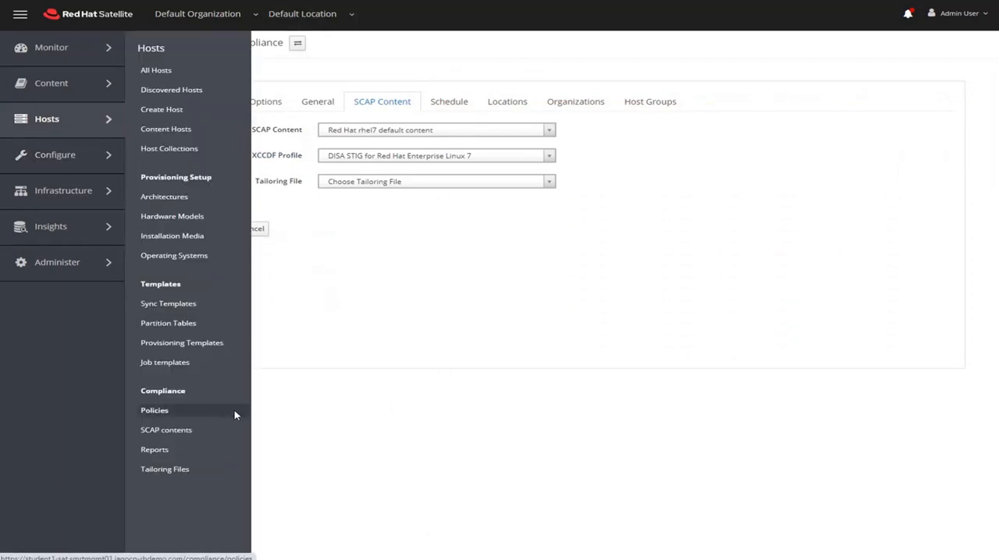